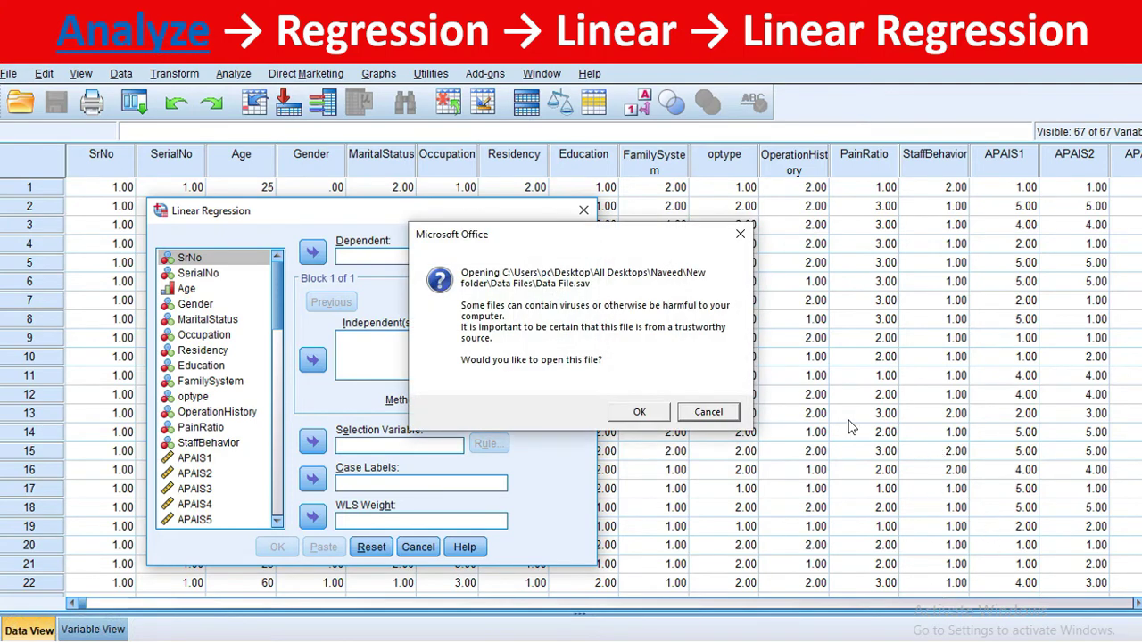
Open Data File.sav in IBM SPSS Statistics, accepting the security prompt and continuing despite the file being in use.
left_click(639, 414)
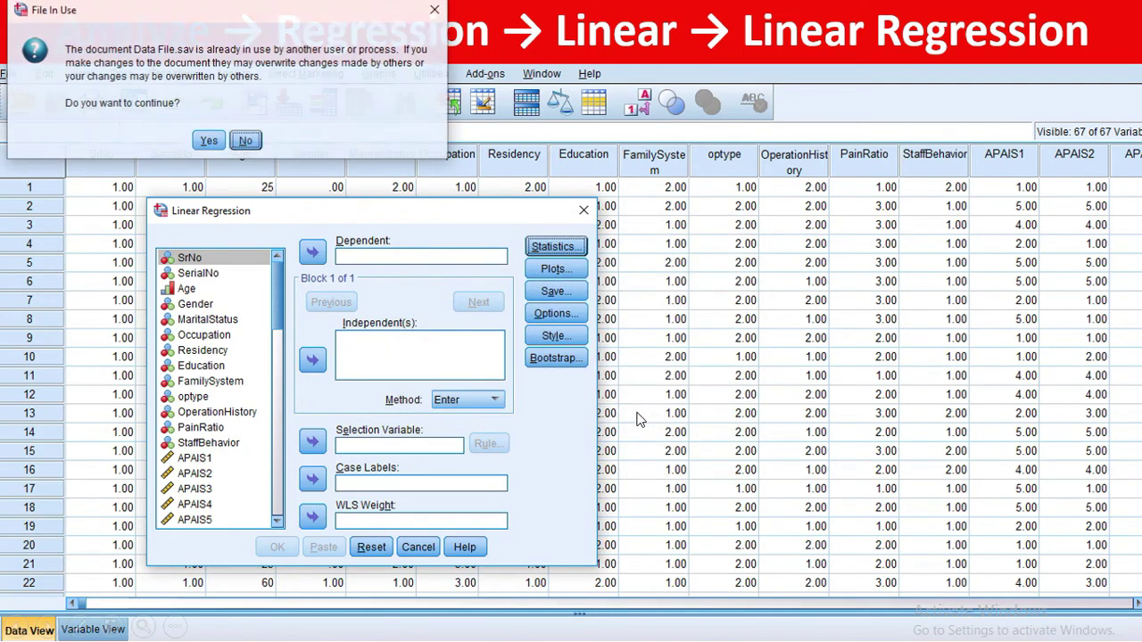
left_click(219, 139)
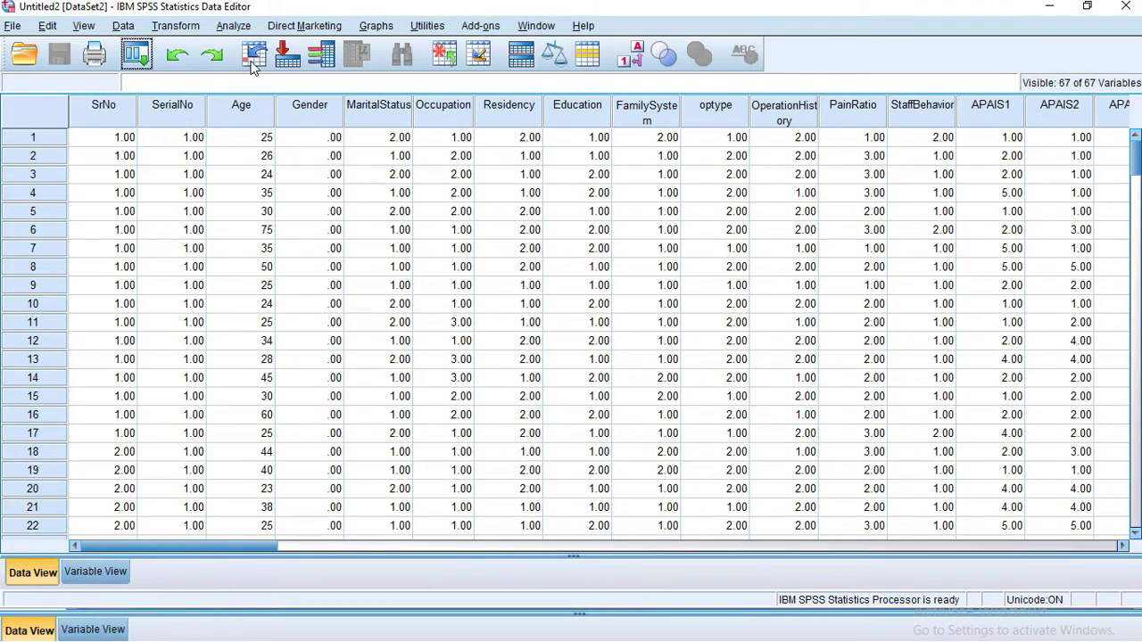
Start a linear regression with Surgical Recovery Scale [SRS] as the dependent variable.
left_click(232, 26)
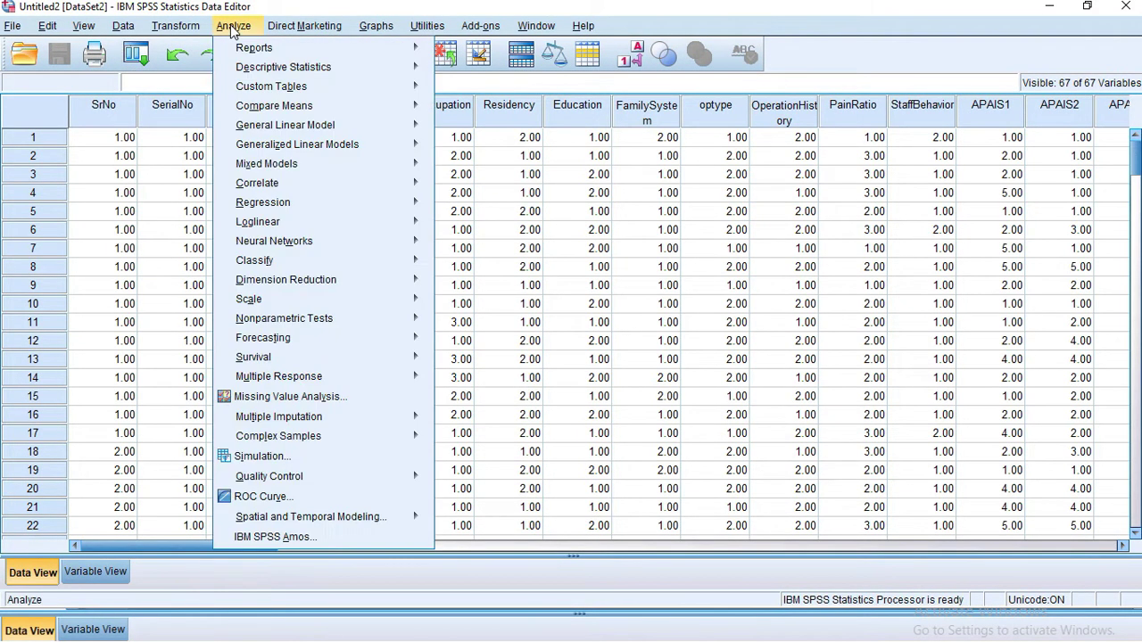
mouse_move(288, 212)
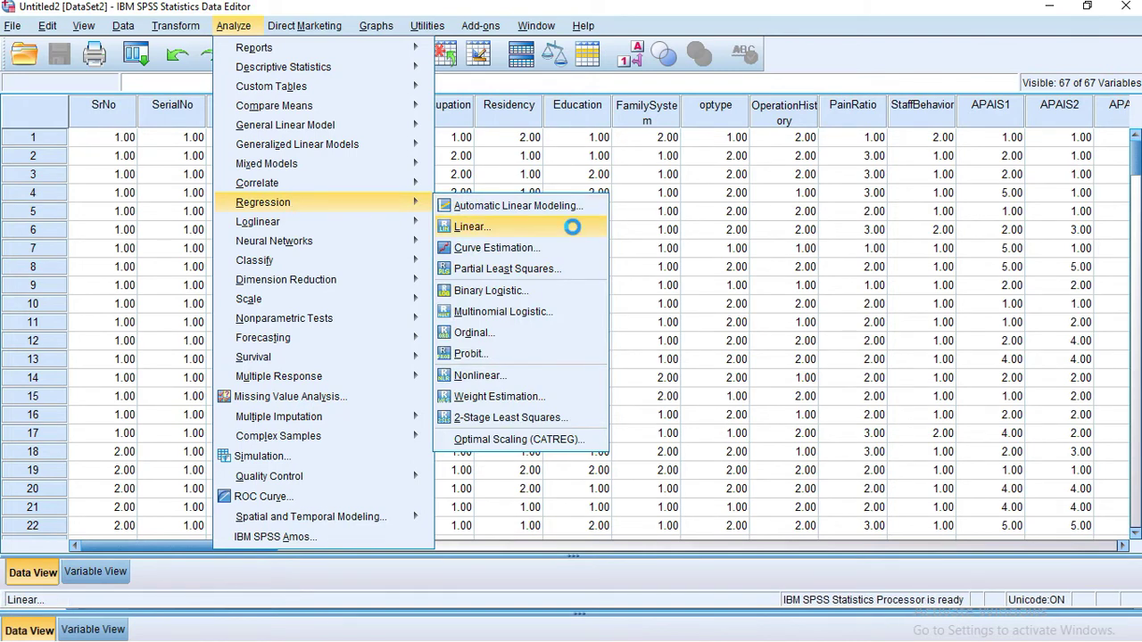
left_click(573, 230)
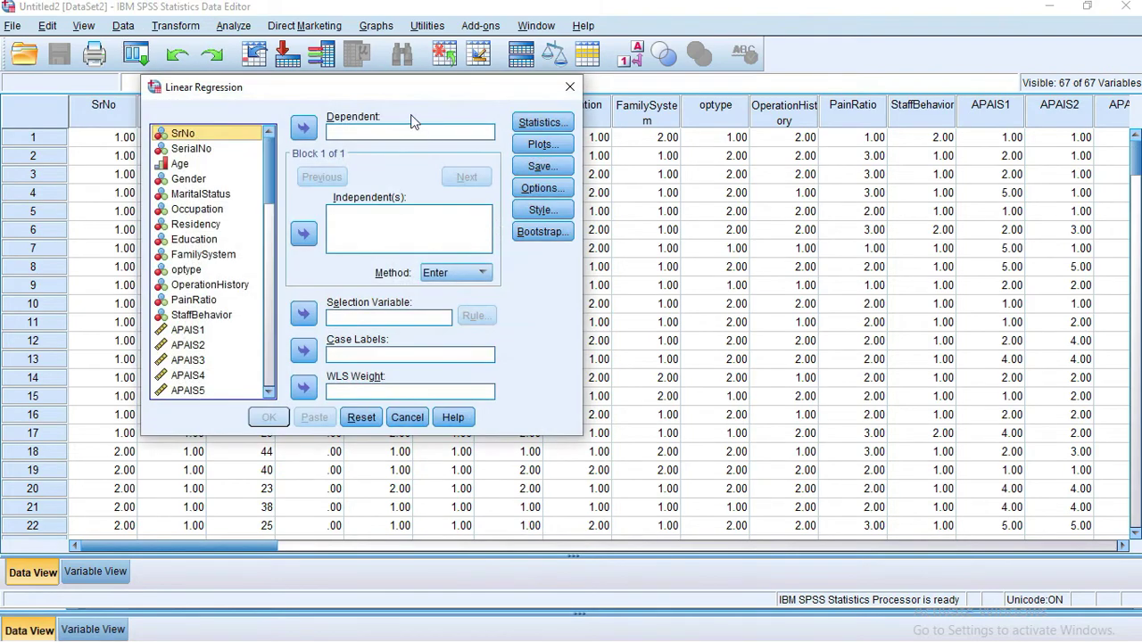
left_click_drag(353, 93, 369, 127)
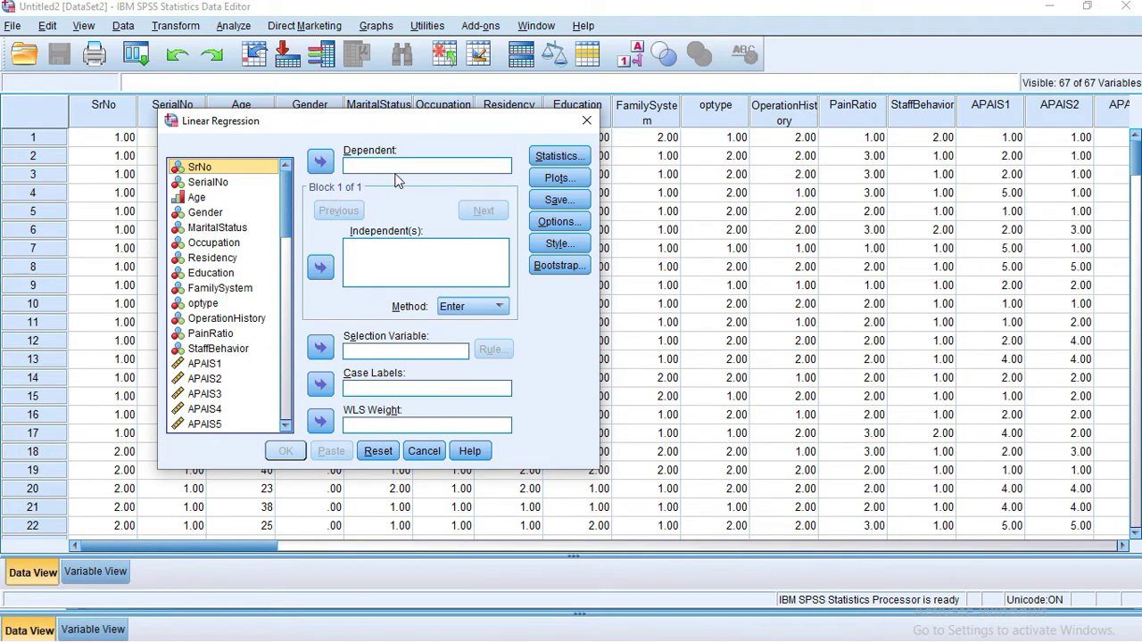
scroll(285, 217, "down", 1)
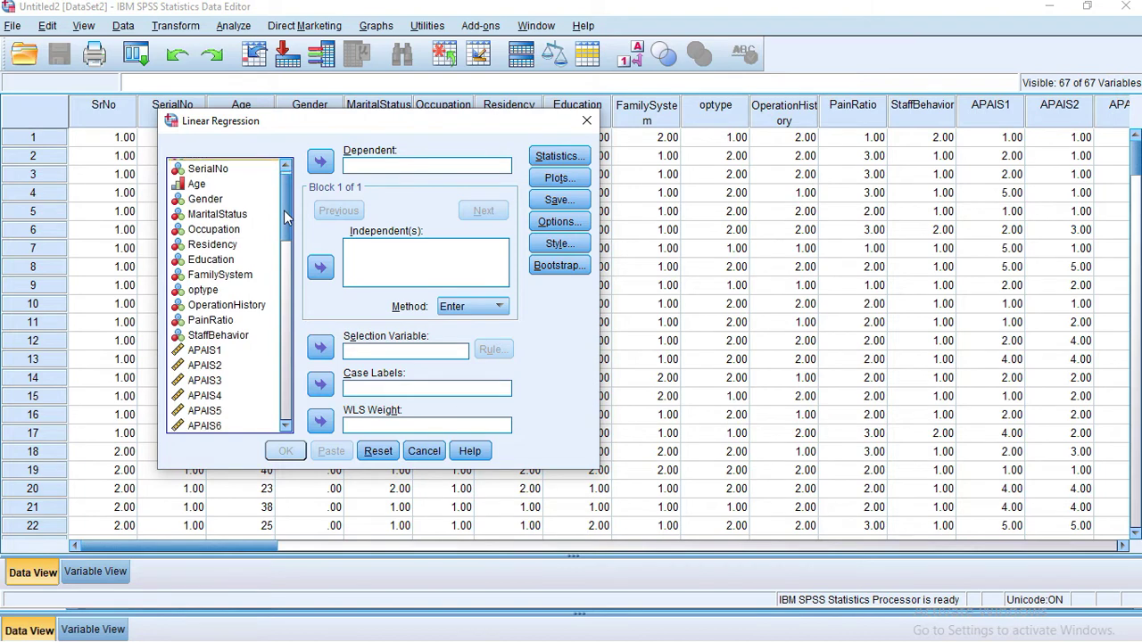
left_click_drag(285, 217, 270, 363)
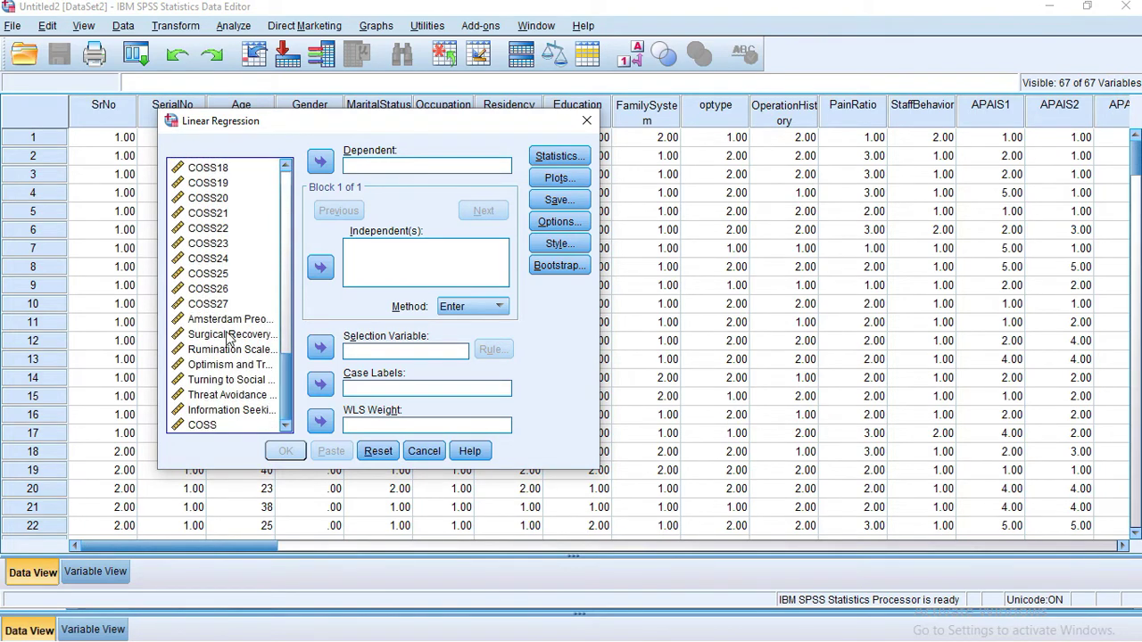
left_click(229, 335)
left_click(320, 161)
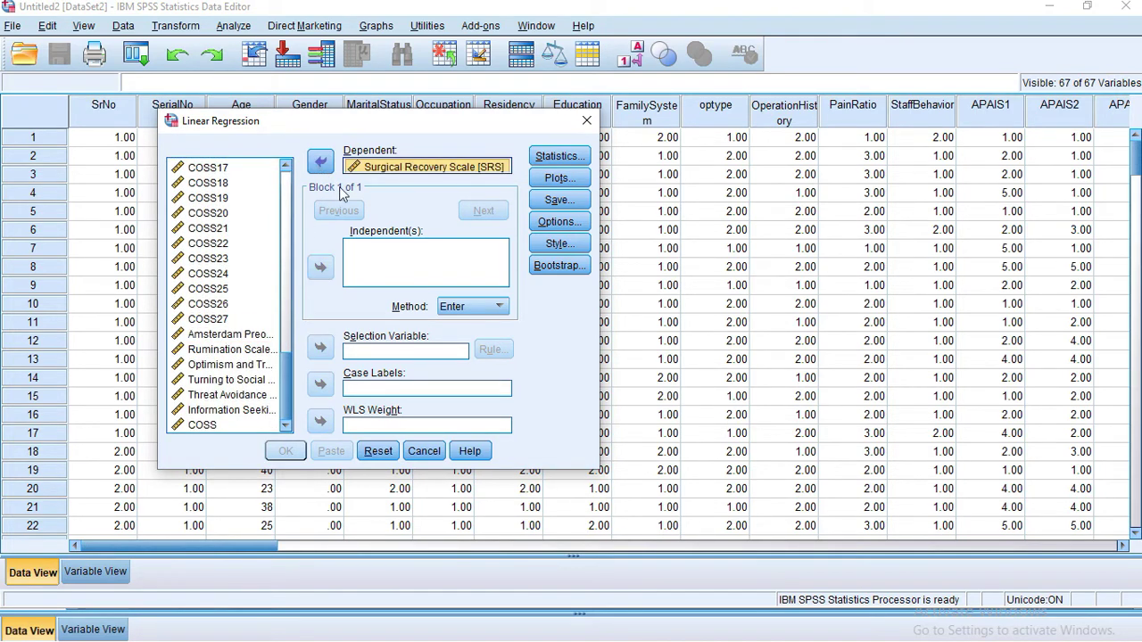
Add Optimism and Trust Scale as the independent variable in Block 1 and Rumination Scale in Block 2.
left_click(227, 365)
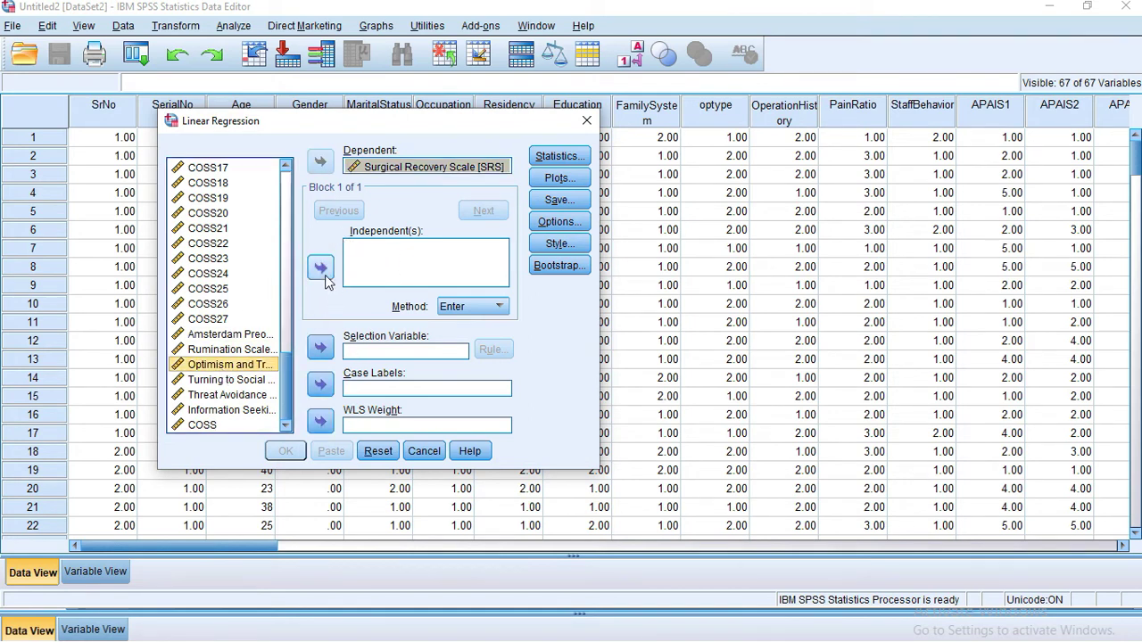
left_click(322, 271)
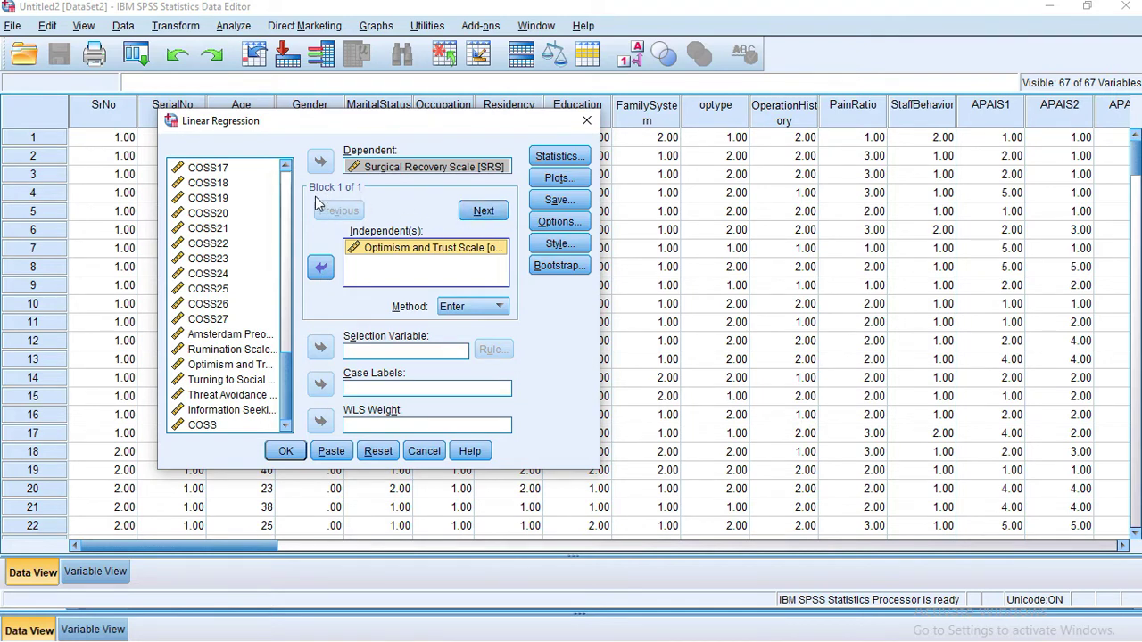
left_click(483, 210)
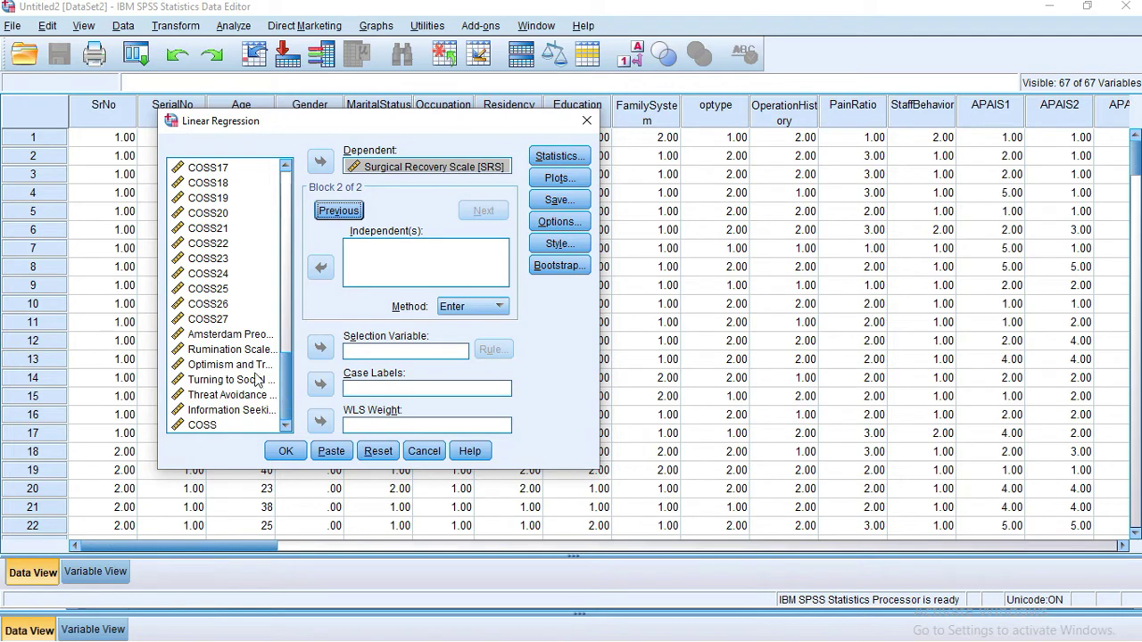
left_click(241, 350)
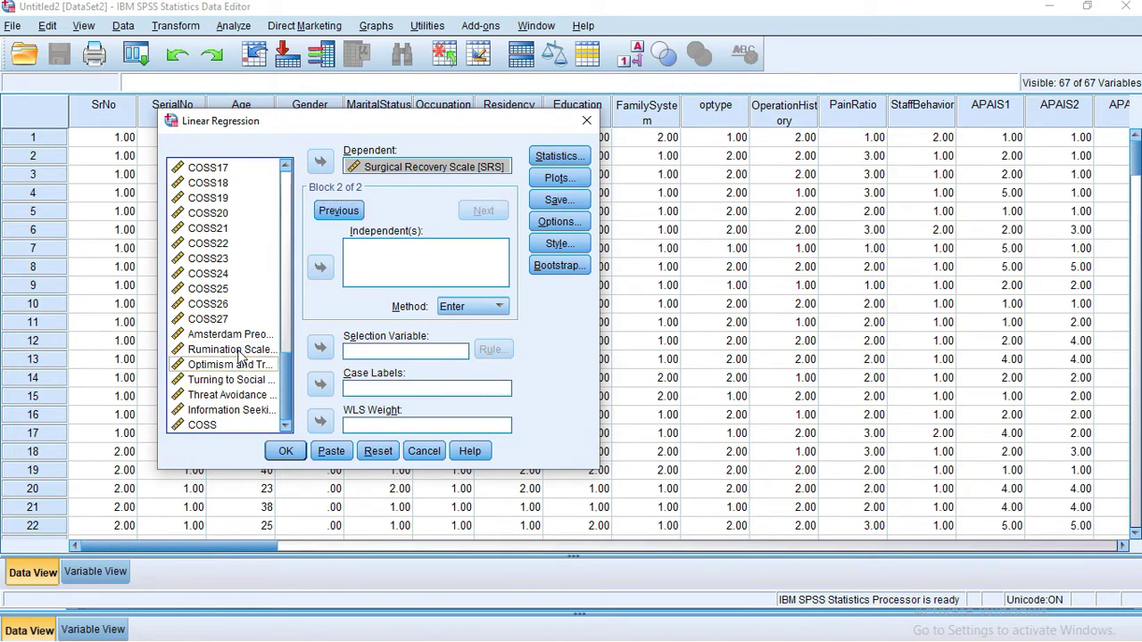
left_click(321, 267)
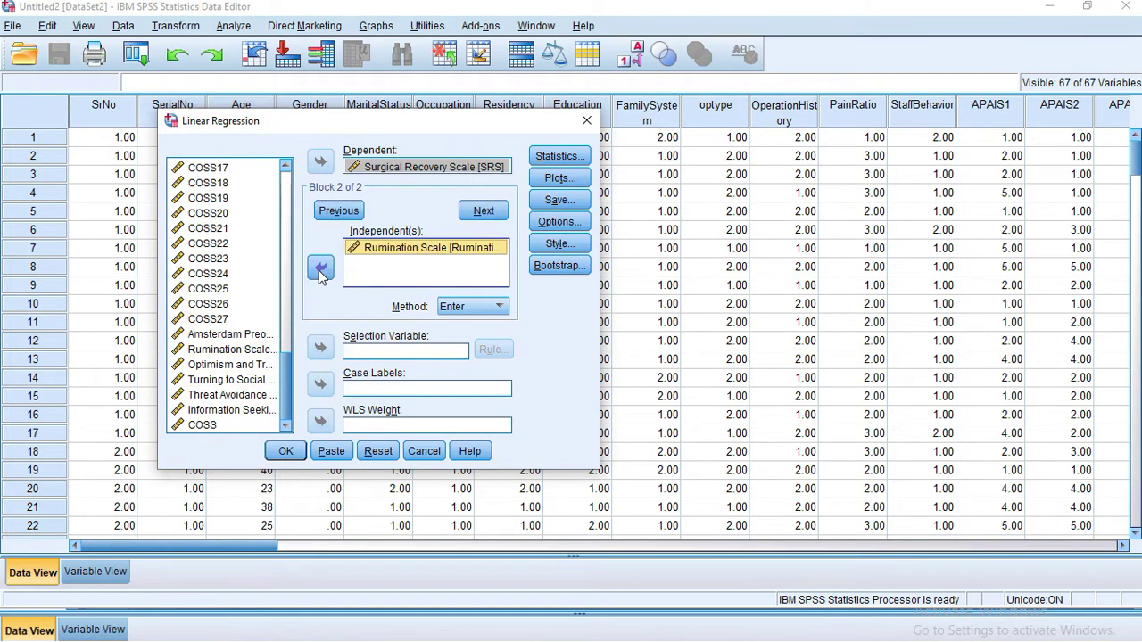
Include confidence intervals and R squared change in the regression statistics and run the analysis.
left_click(576, 159)
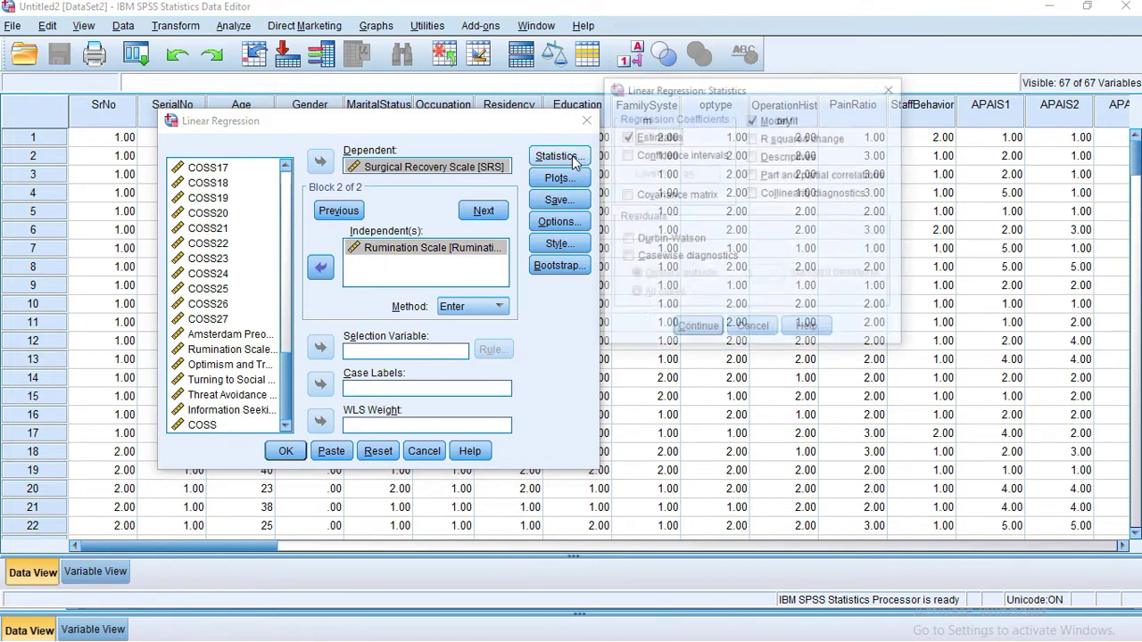
left_click_drag(761, 89, 795, 149)
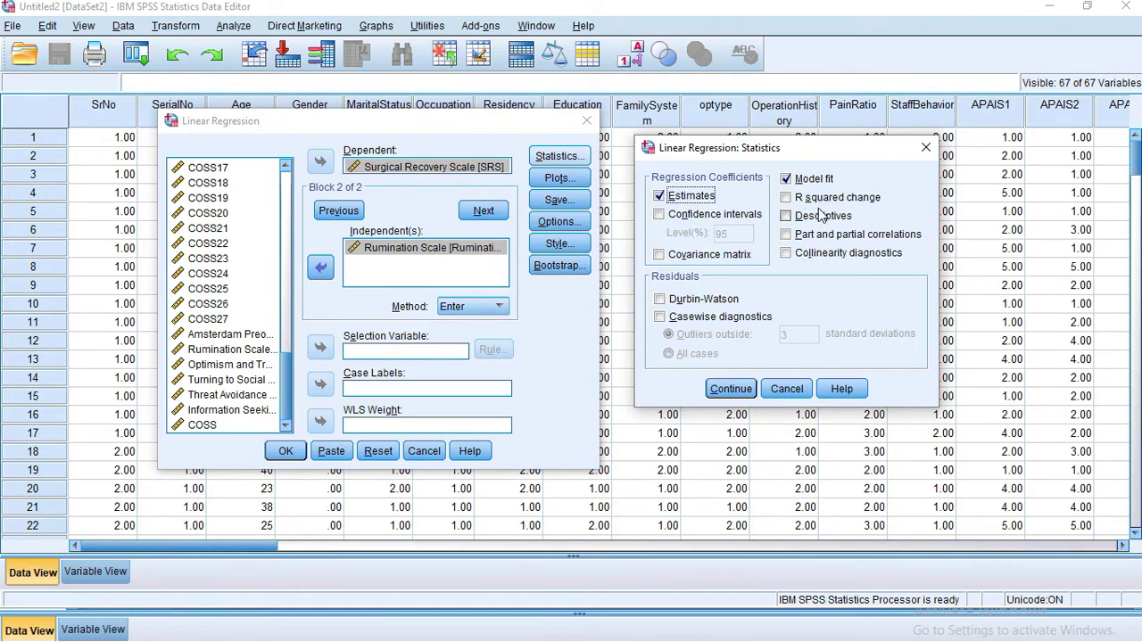
left_click(659, 215)
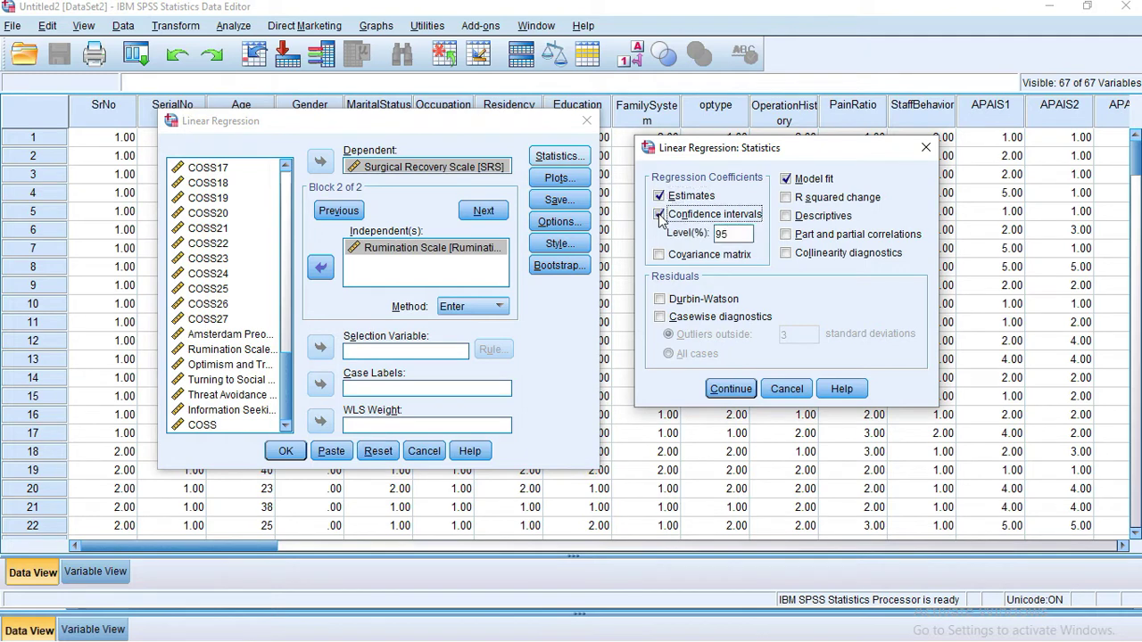
left_click(786, 199)
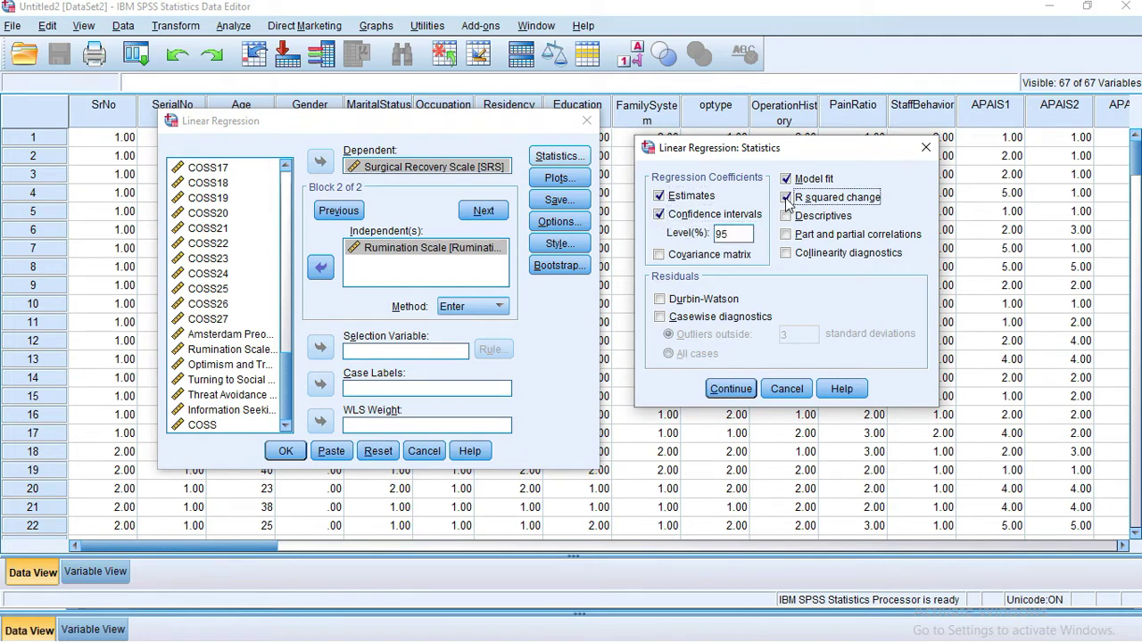
left_click(734, 390)
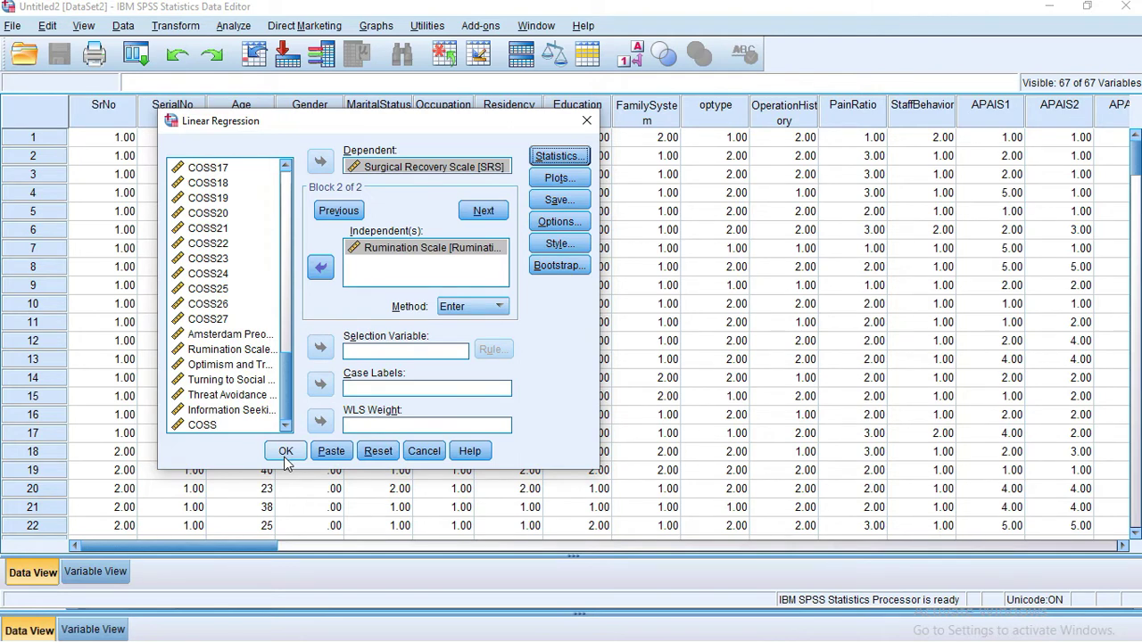
left_click(285, 454)
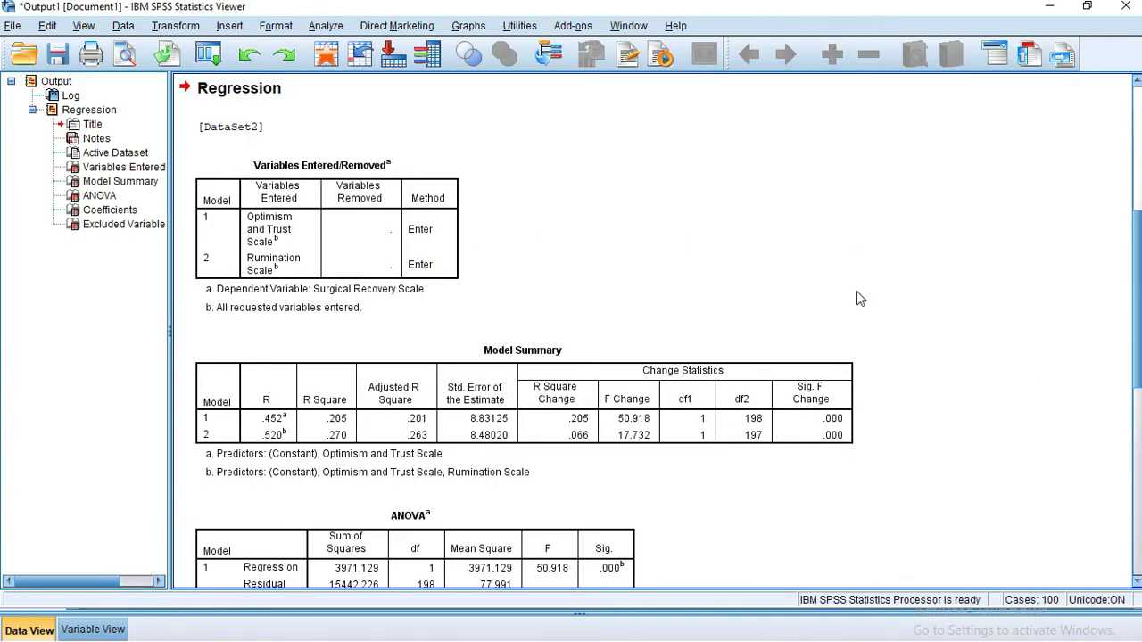
Examine the regression output from Variables Entered/Removed through Model Summary, ANOVA, Coefficients and Excluded Variables, and minimize the output viewer.
scroll(856, 294, "down", 2)
scroll(852, 296, "down", 2)
scroll(286, 286, "up", 4)
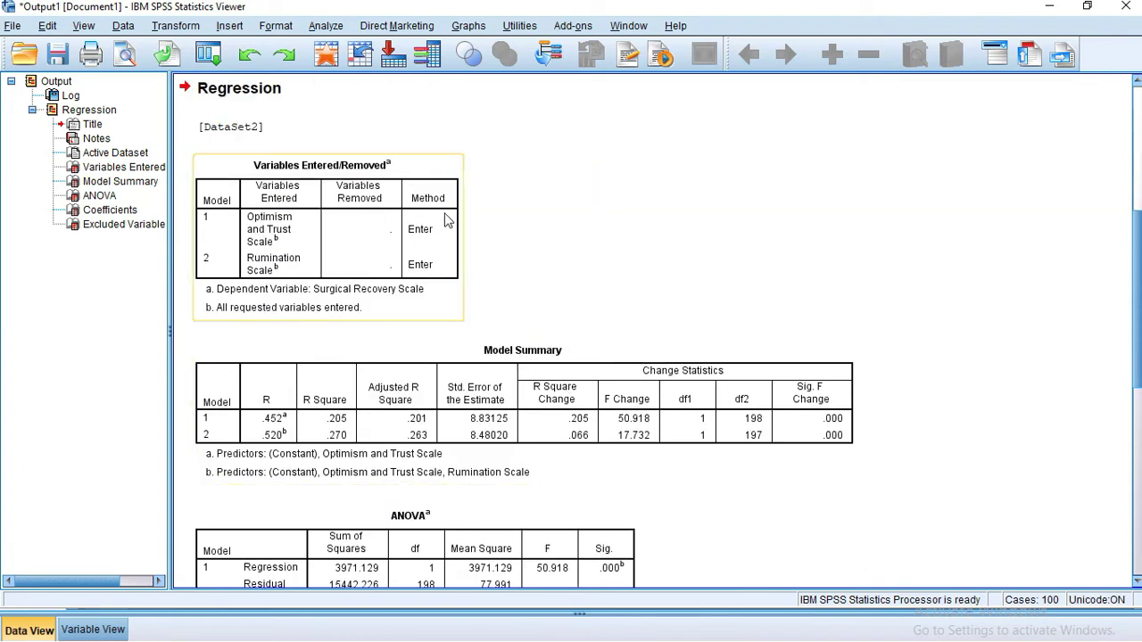
scroll(340, 353, "down", 4)
scroll(338, 328, "down", 4)
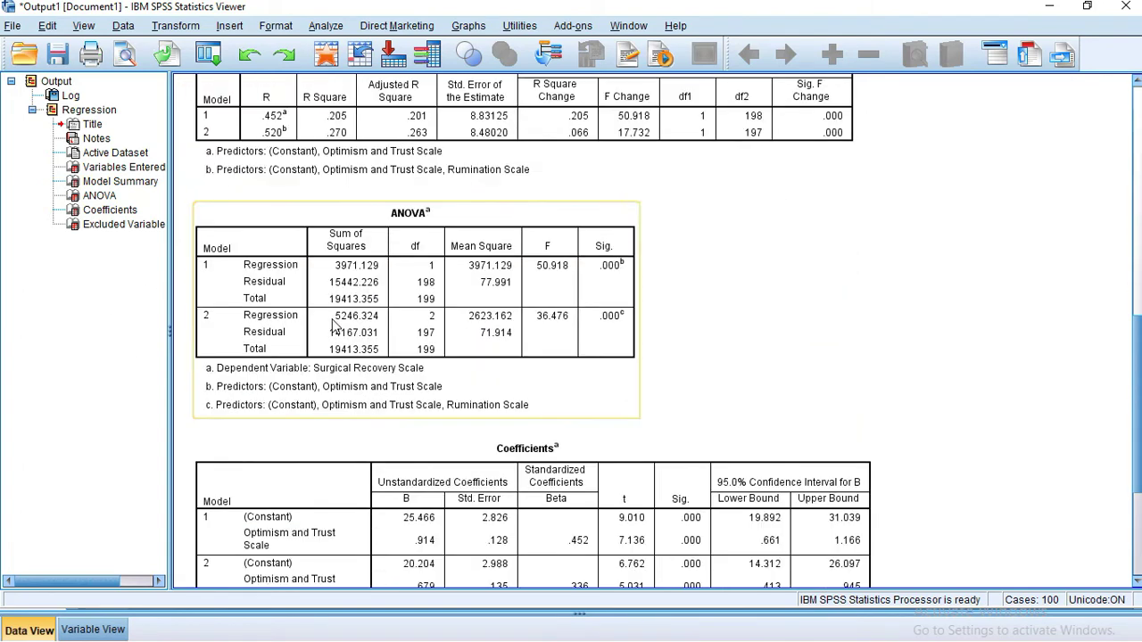
scroll(339, 329, "down", 4)
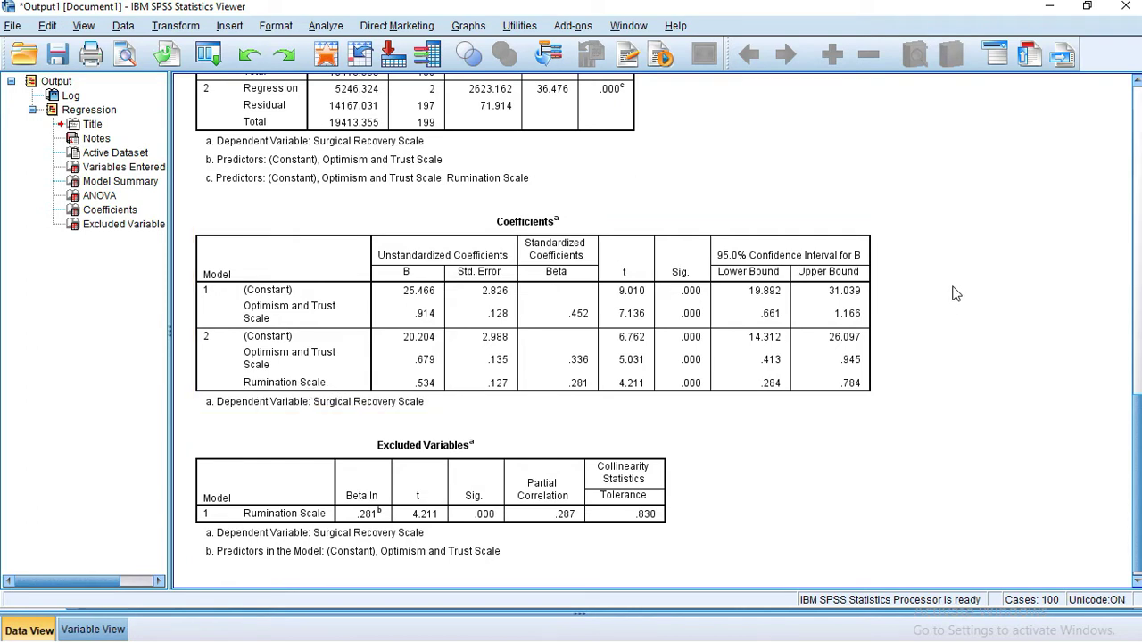
scroll(933, 288, "up", 5)
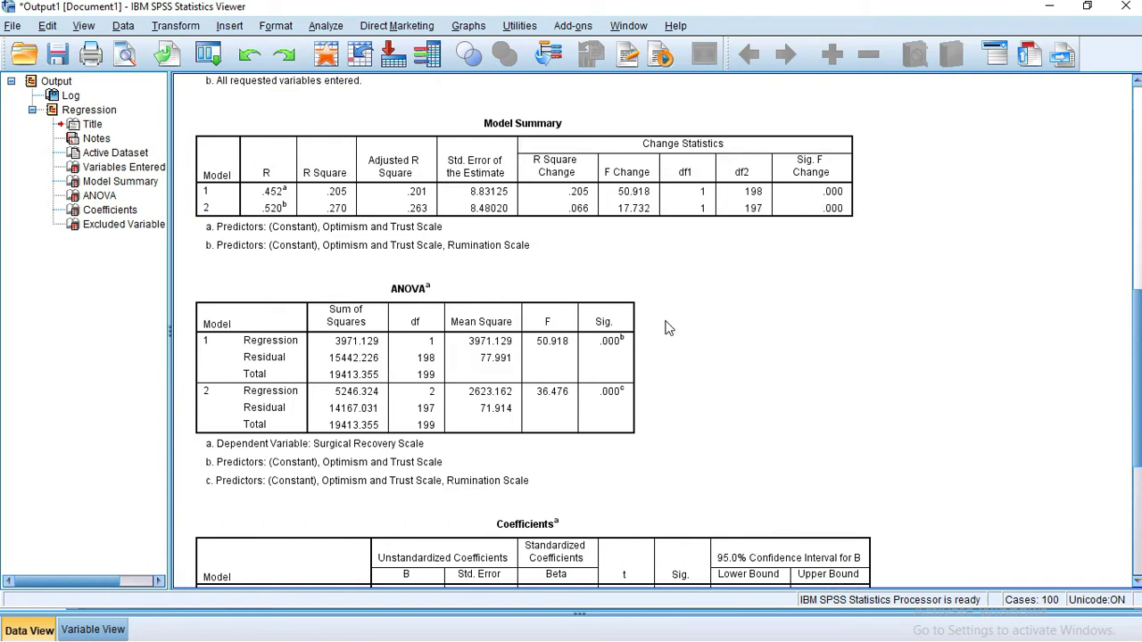
scroll(803, 367, "up", 5)
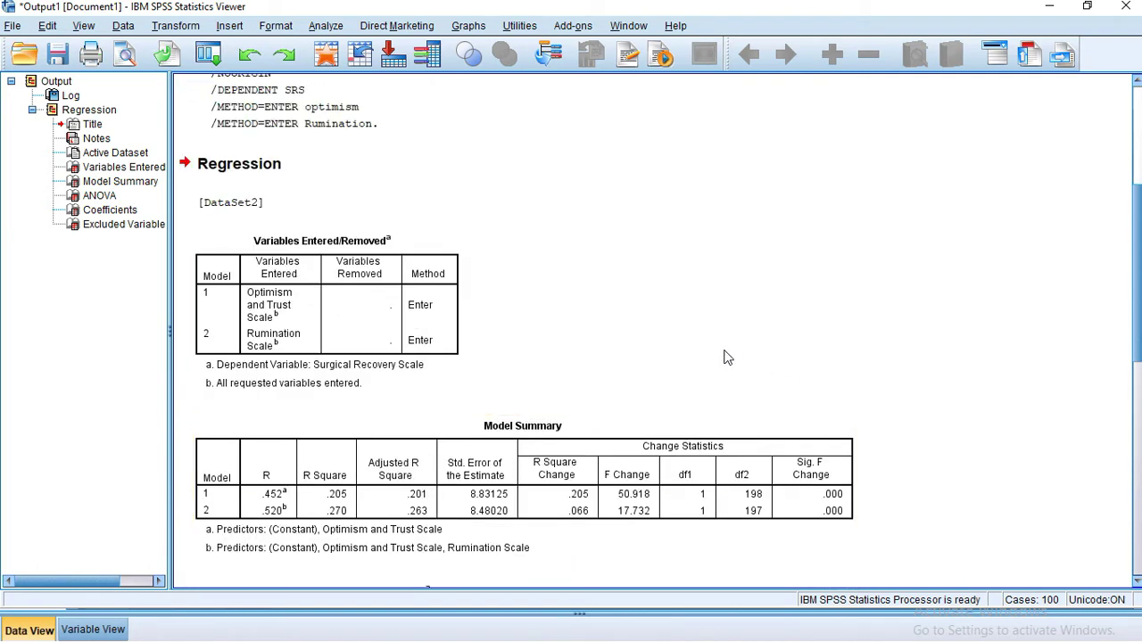
scroll(727, 357, "down", 1)
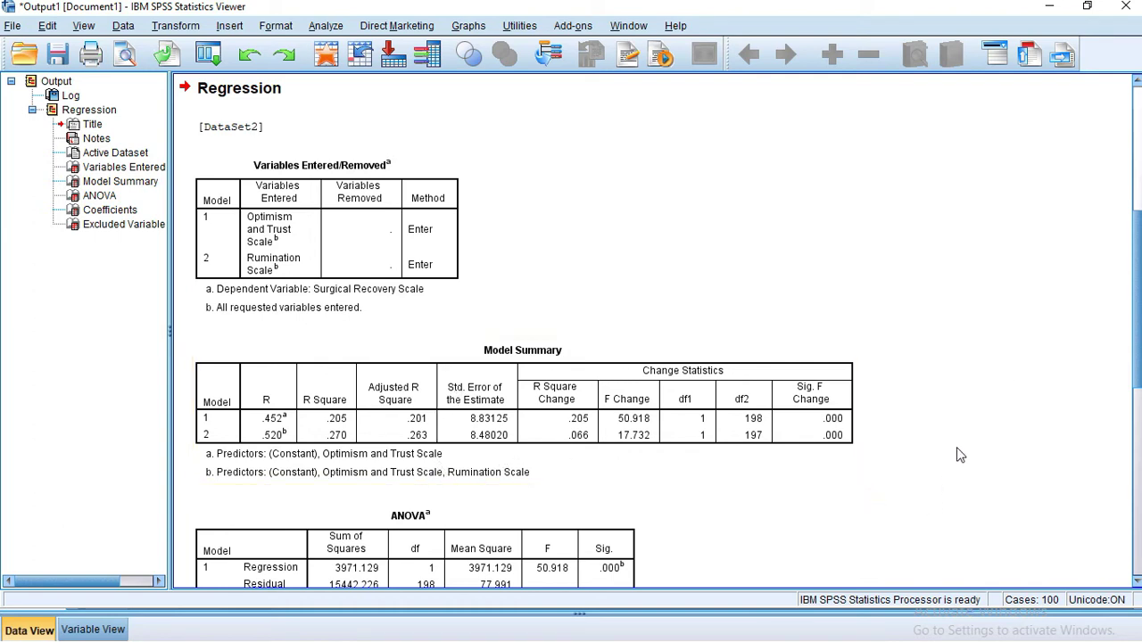
left_click(1054, 8)
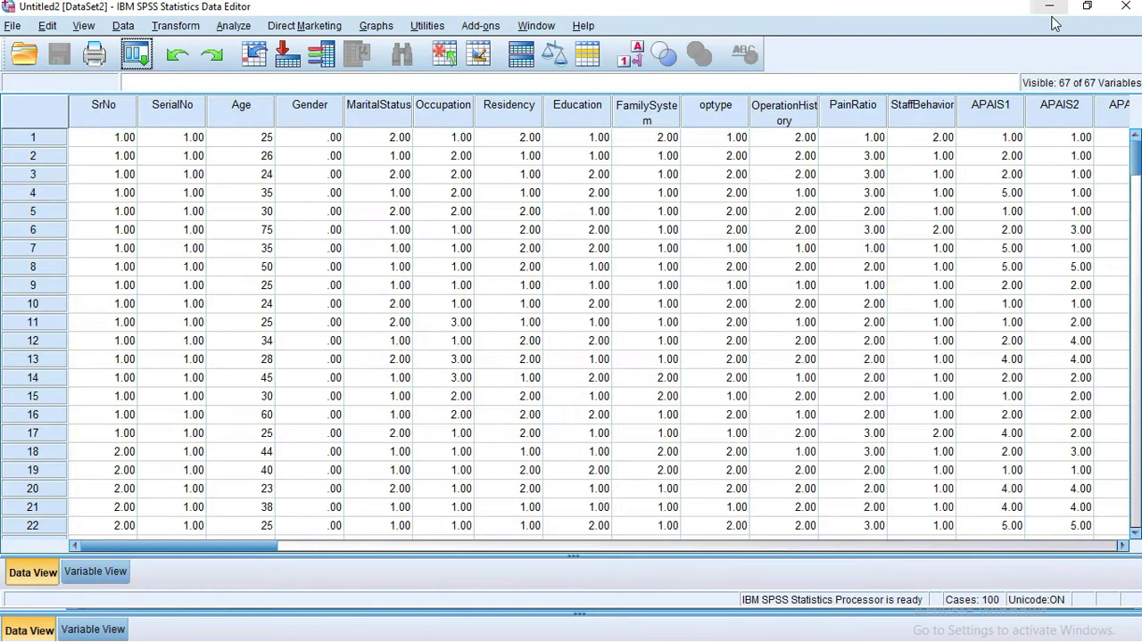